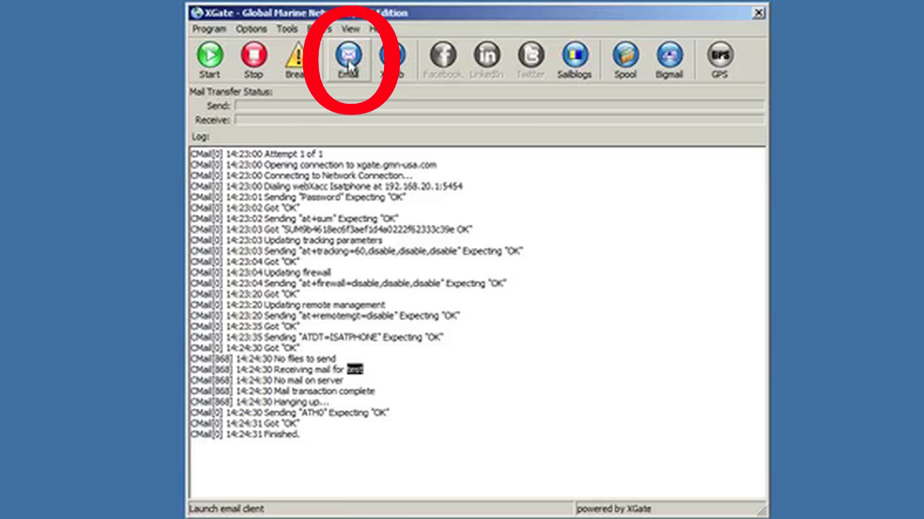
Launch the email client from XGate so the Scribe language dialog appears with English (en) selected
left_click(349, 65)
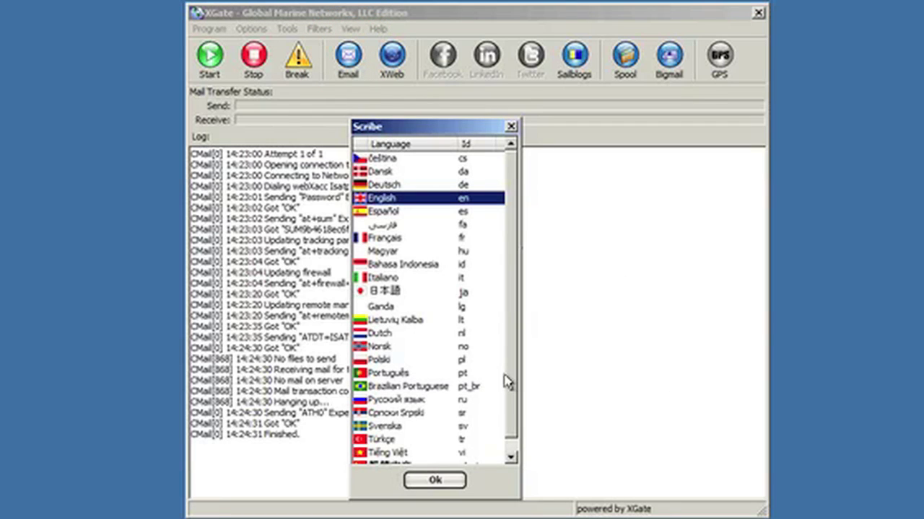
scroll(511, 393, "down", 1)
scroll(514, 396, "up", 1)
scroll(454, 487, "down", 1)
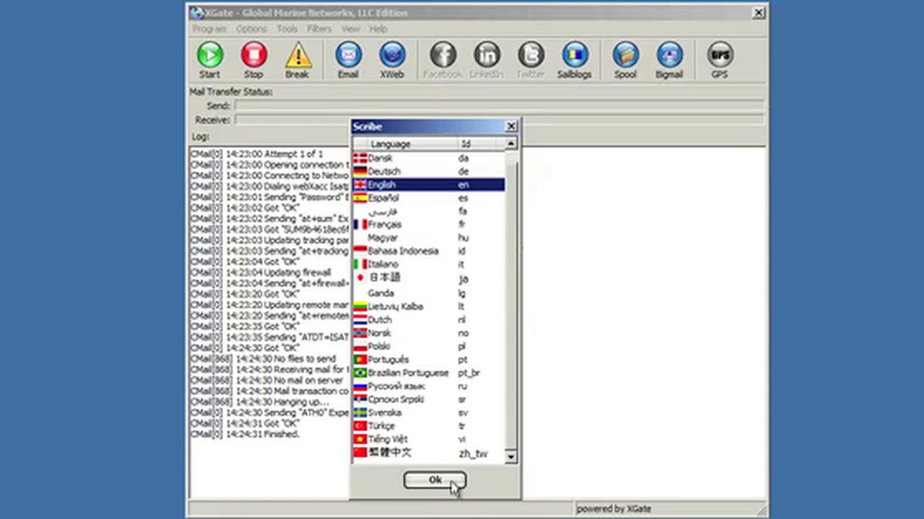
Confirm English and make iScribe the default email client, with Don't ask again ticked
left_click(435, 481)
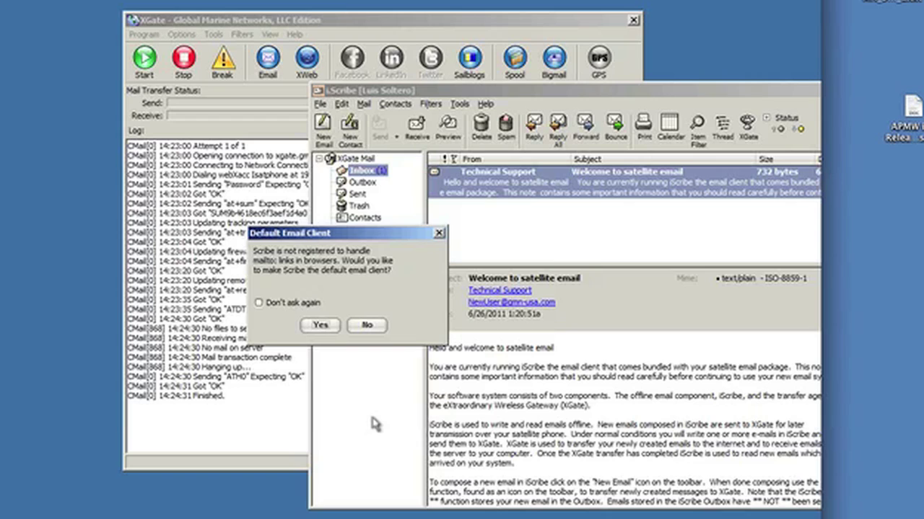
left_click(260, 303)
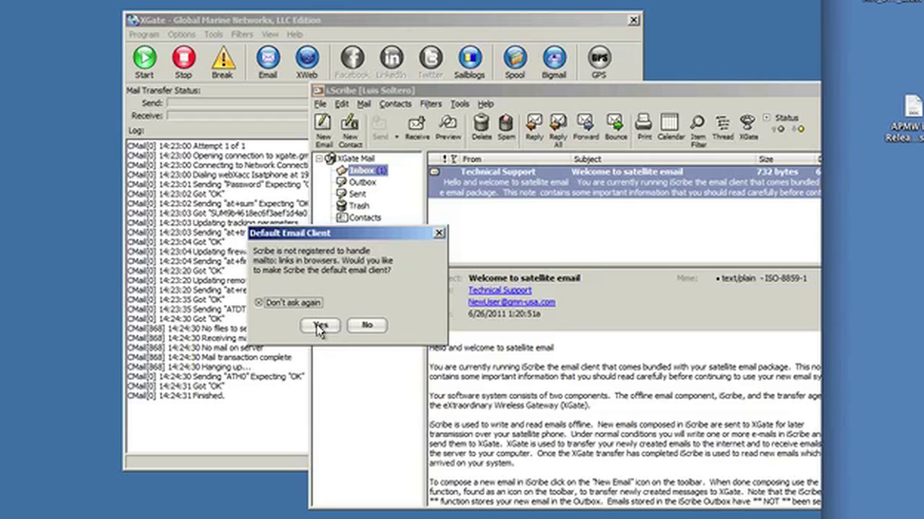
left_click(320, 326)
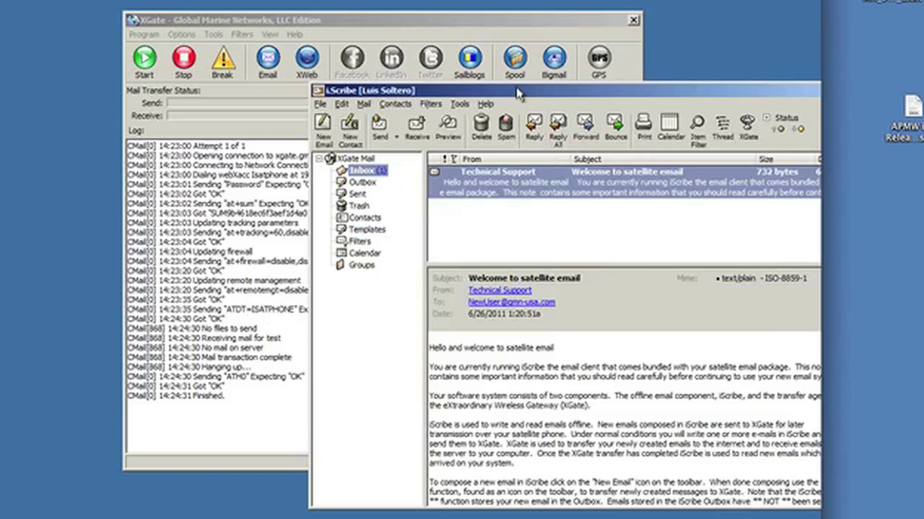
Move and enlarge the iScribe window, then open the Welcome to satellite email message
left_click_drag(517, 94, 262, 0)
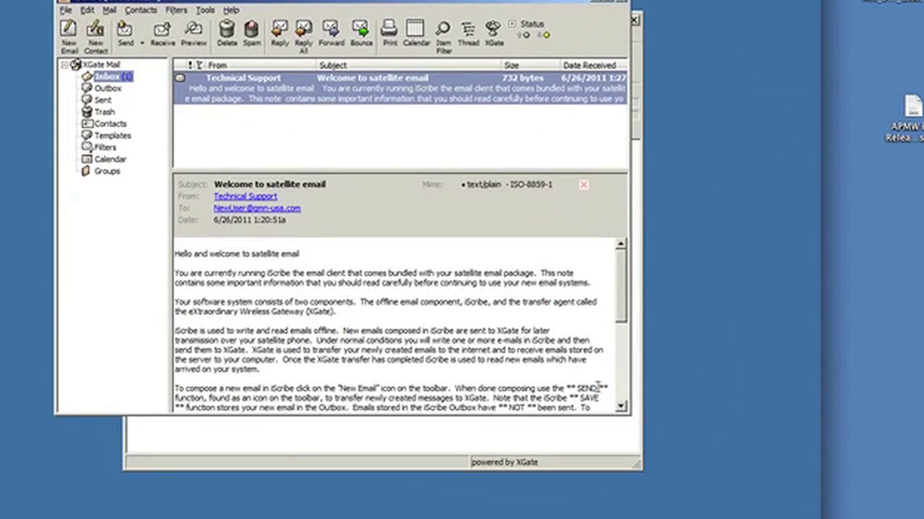
left_click_drag(629, 414, 702, 497)
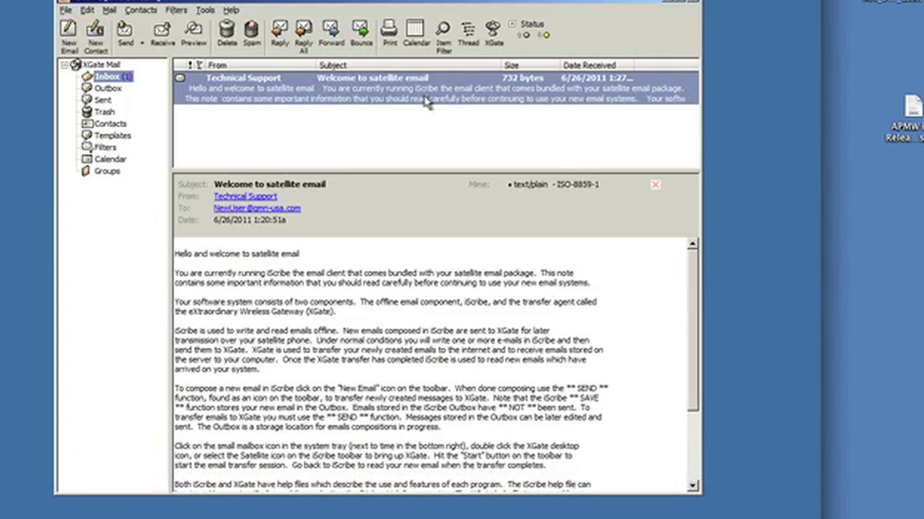
double_click(404, 83)
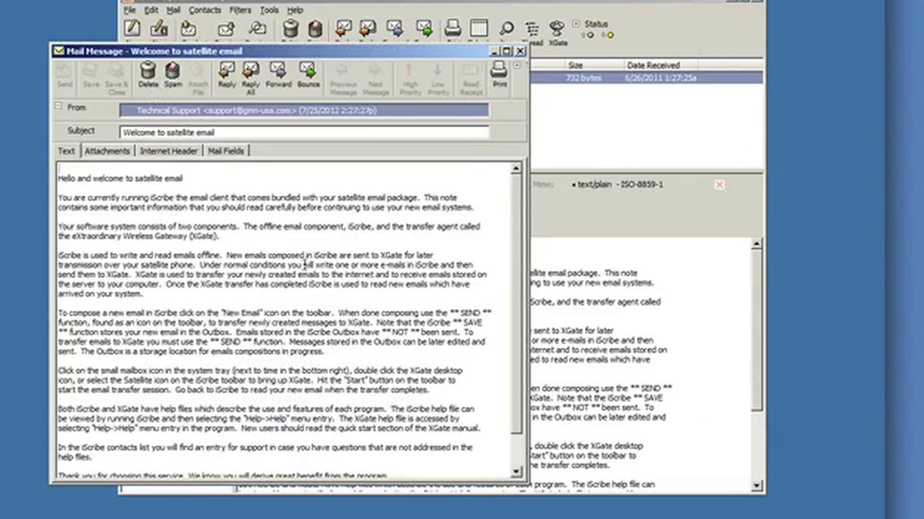
scroll(304, 265, "down", 4)
scroll(303, 266, "up", 3)
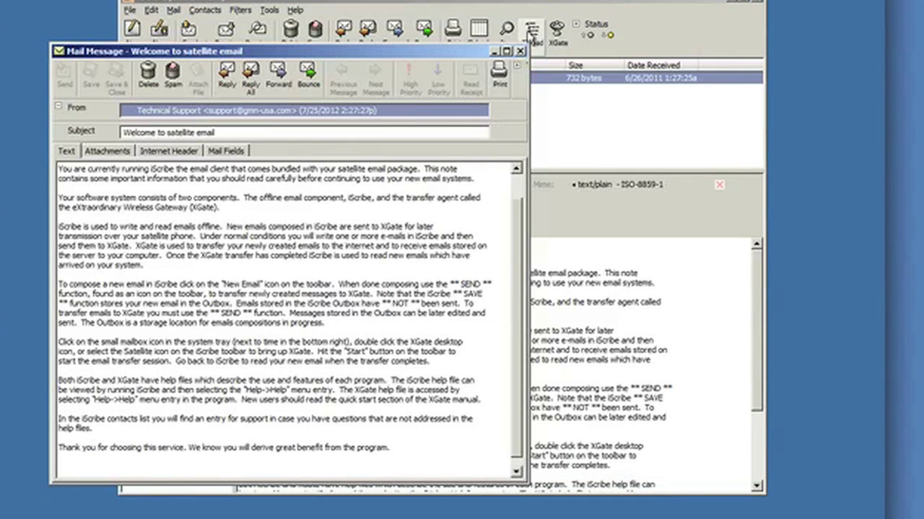
Close the welcome message and compose a new email to the test recipient, subject 'hello', body 'test'
left_click(521, 52)
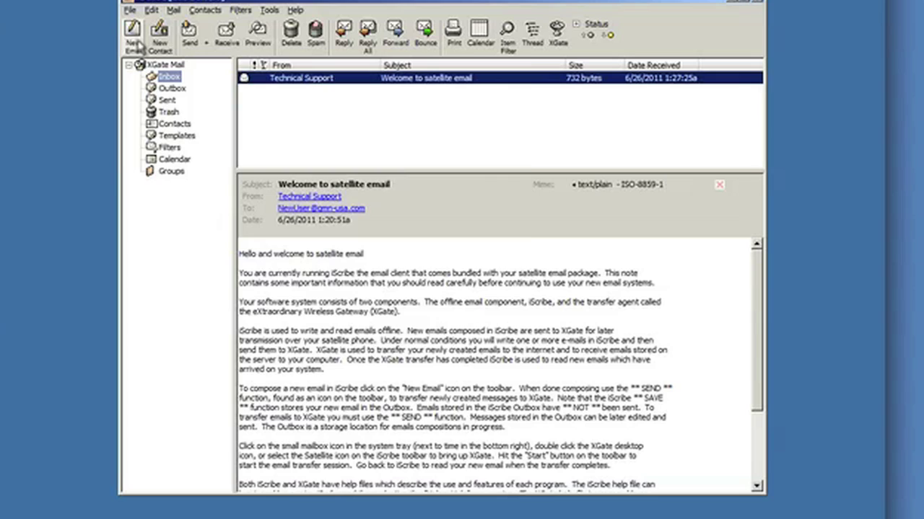
left_click(136, 41)
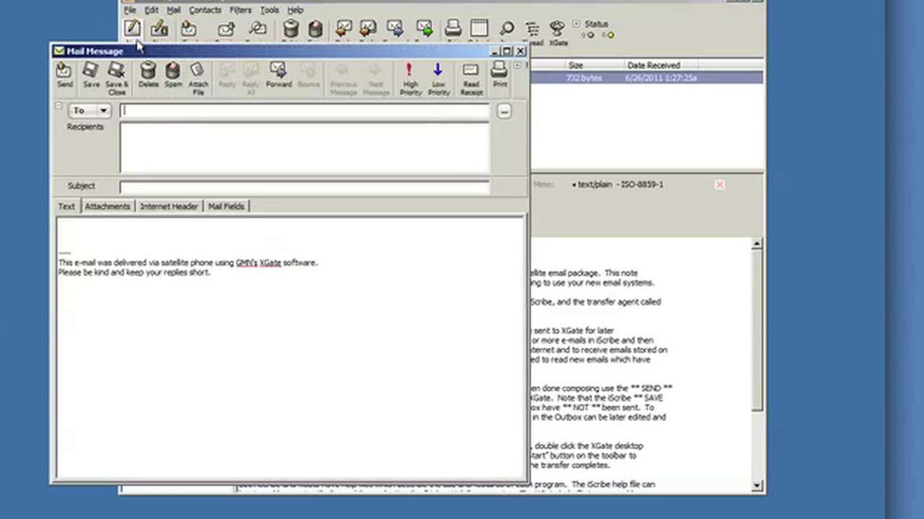
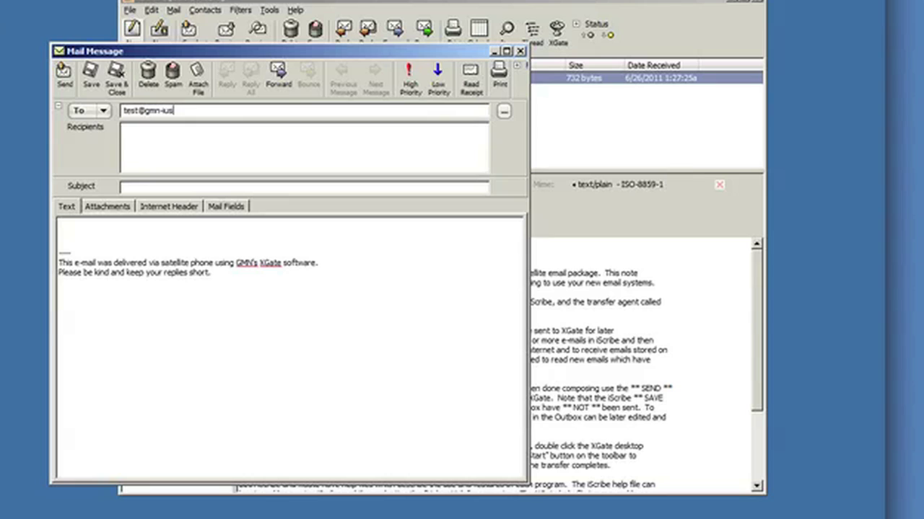
key("Tab")
type("hello")
key("Tab")
type("test")
key("Return")
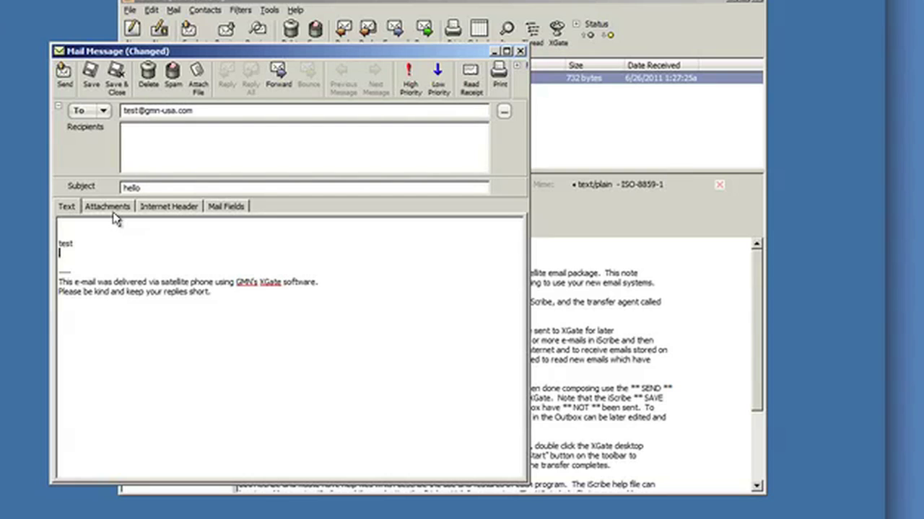
Check the Attachments tab, return to the message text, and send the email to XGate
left_click(110, 206)
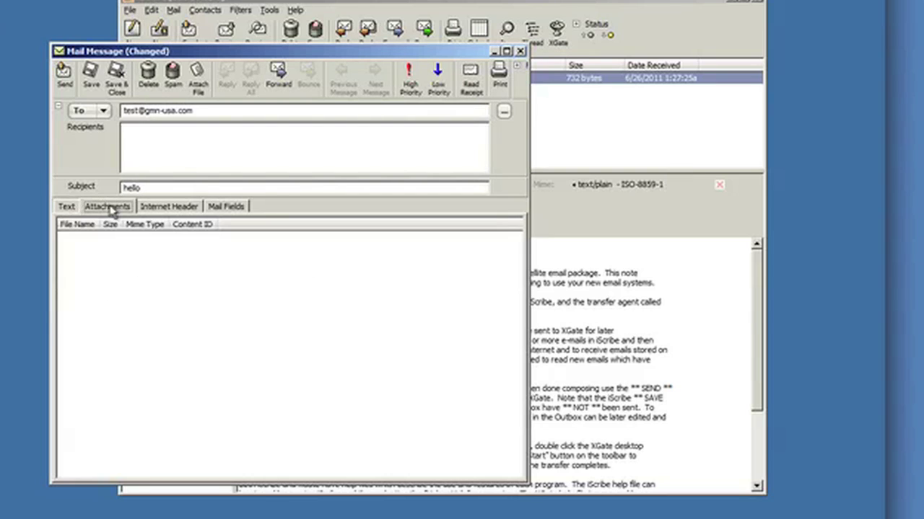
right_click(111, 256)
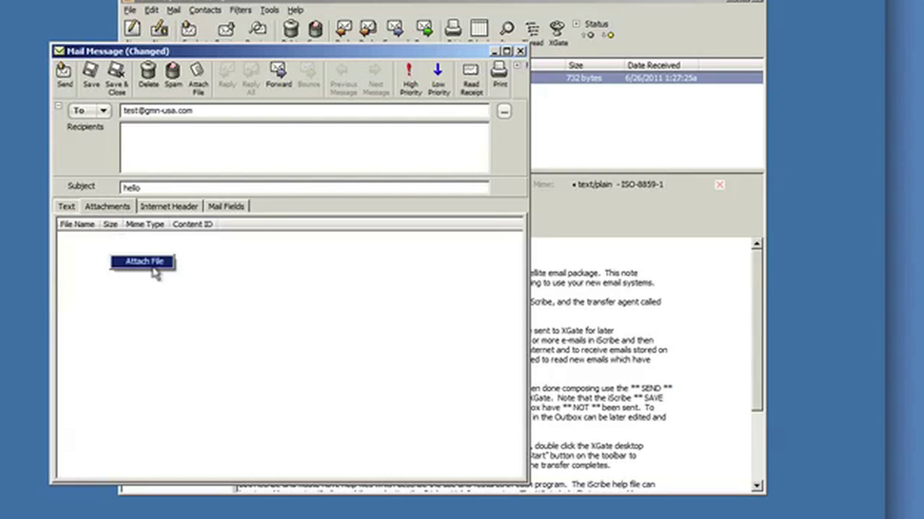
left_click(67, 207)
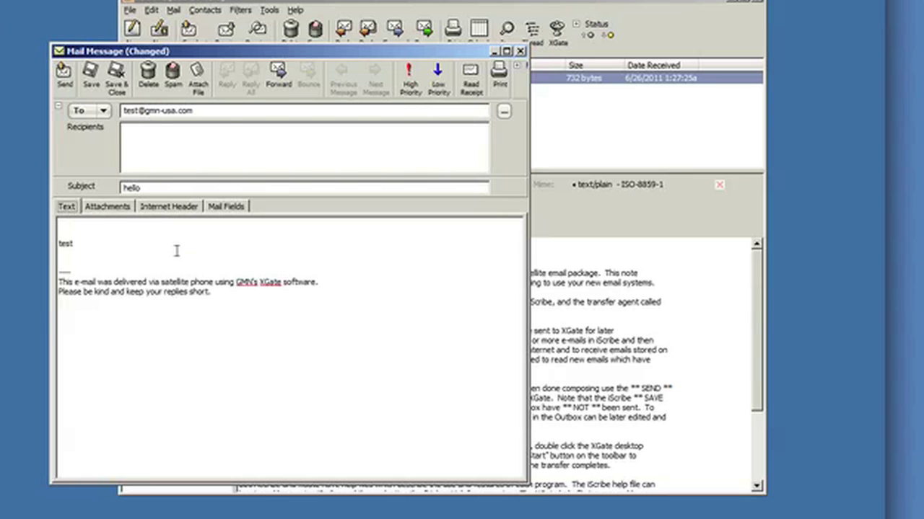
left_click(67, 81)
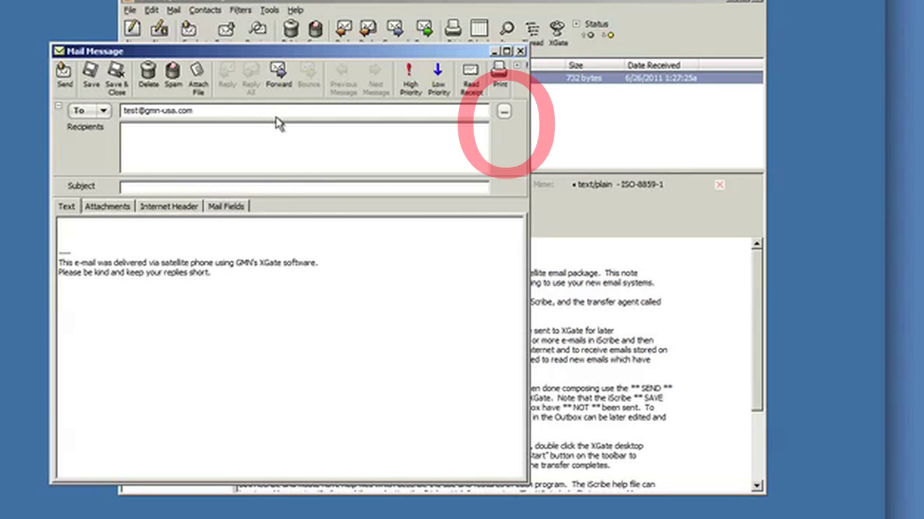
Address the second email to the Technical Support contact, subject 'test 2', and send it to XGate
left_click(503, 111)
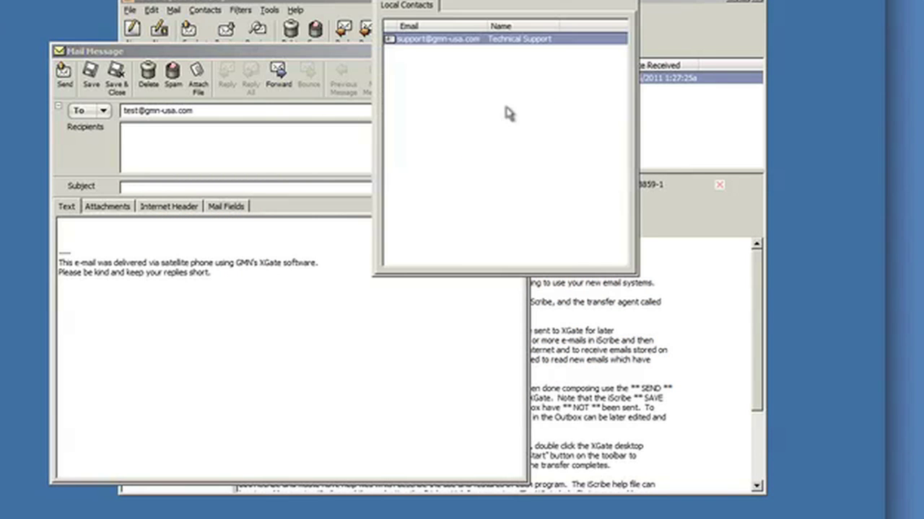
double_click(433, 38)
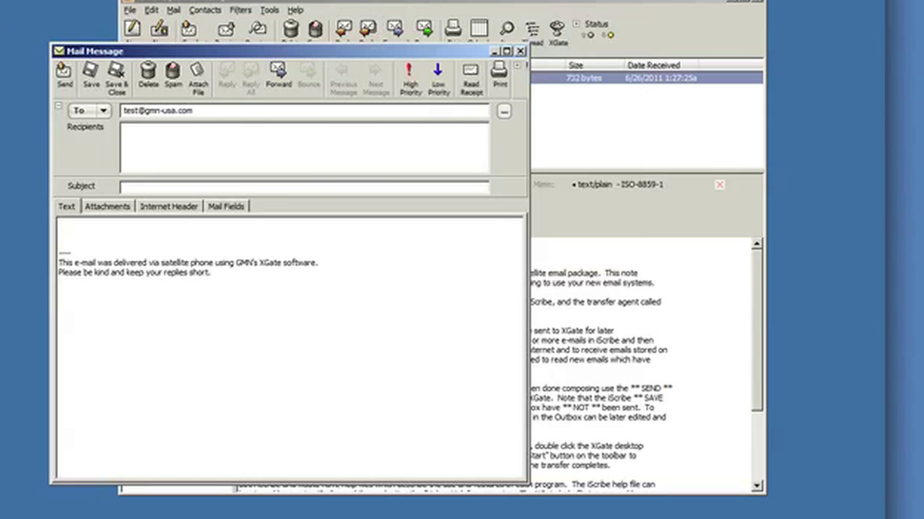
left_click(183, 191)
type("test 2")
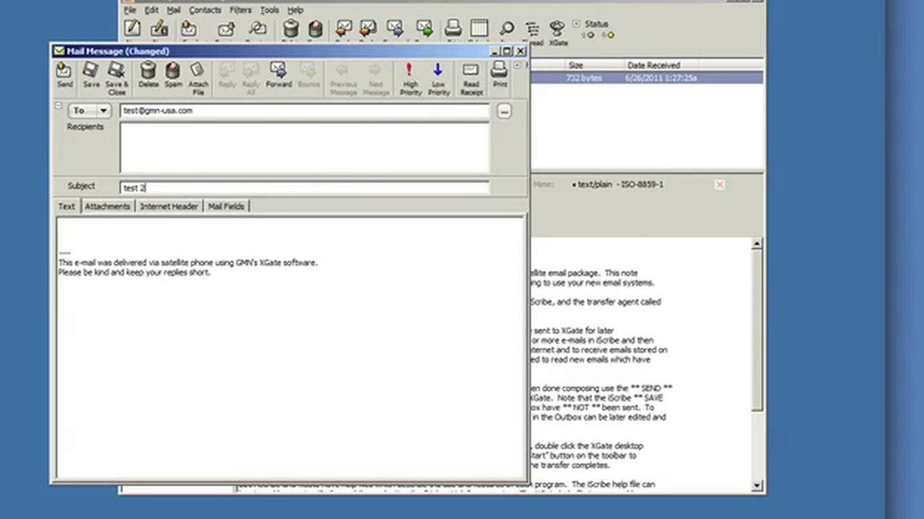
left_click(65, 78)
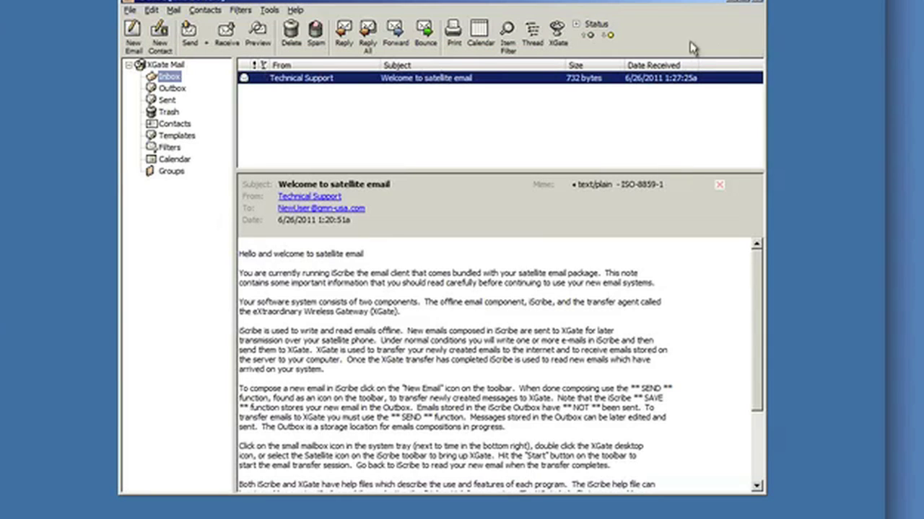
Open XGate from iScribe's toolbar, close both programs, then reopen XGate from the system tray icon
left_click(559, 44)
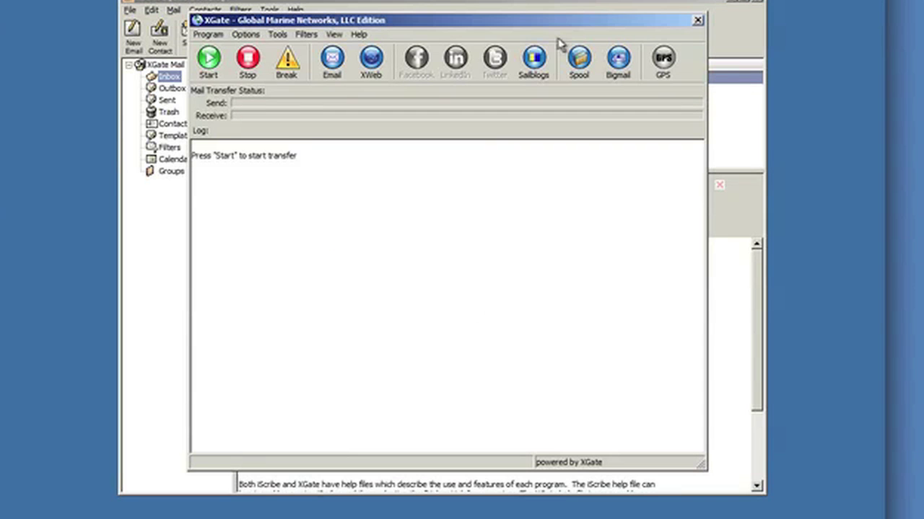
left_click(698, 21)
left_click(743, 27)
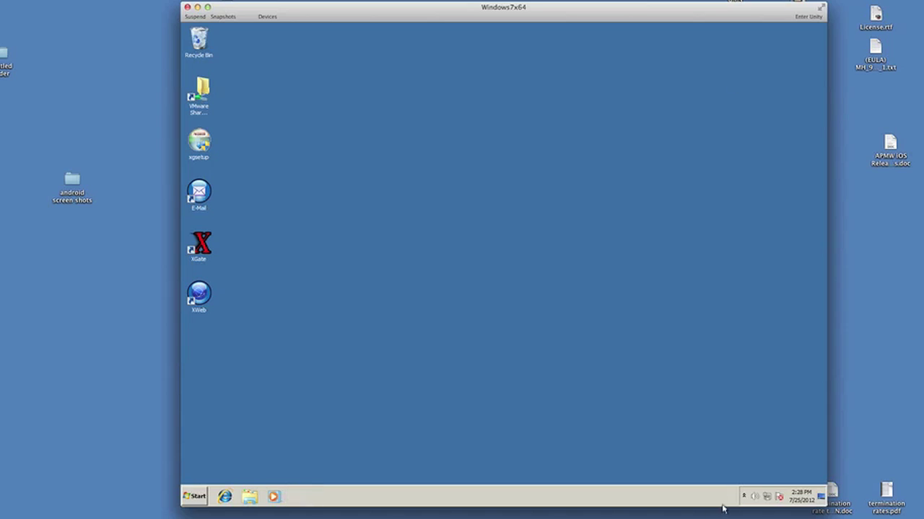
left_click(744, 496)
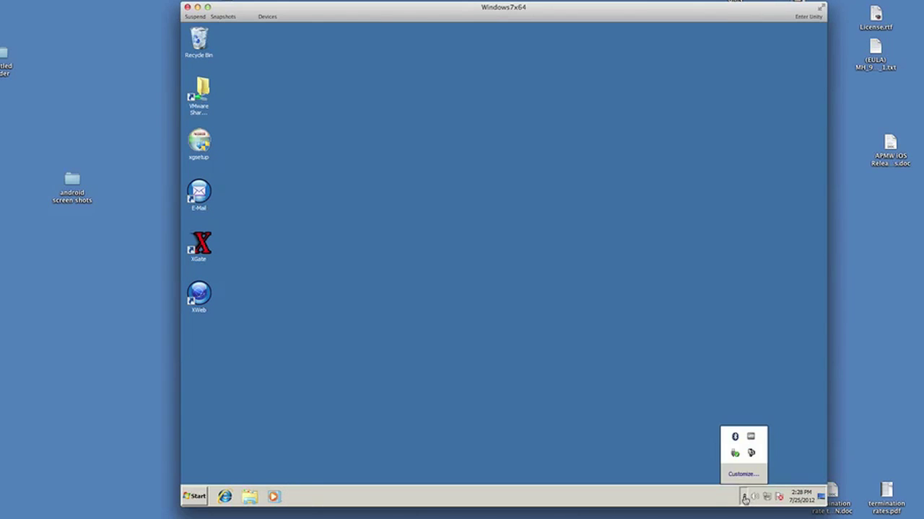
left_click(752, 453)
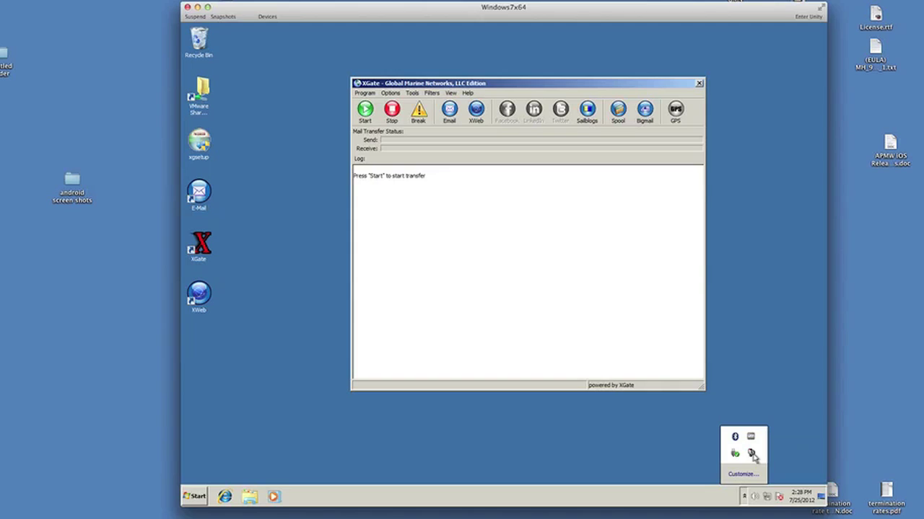
Close XGate, relaunch it from the desktop XGate shortcut, close it, and expand the tray icons again
left_click(698, 84)
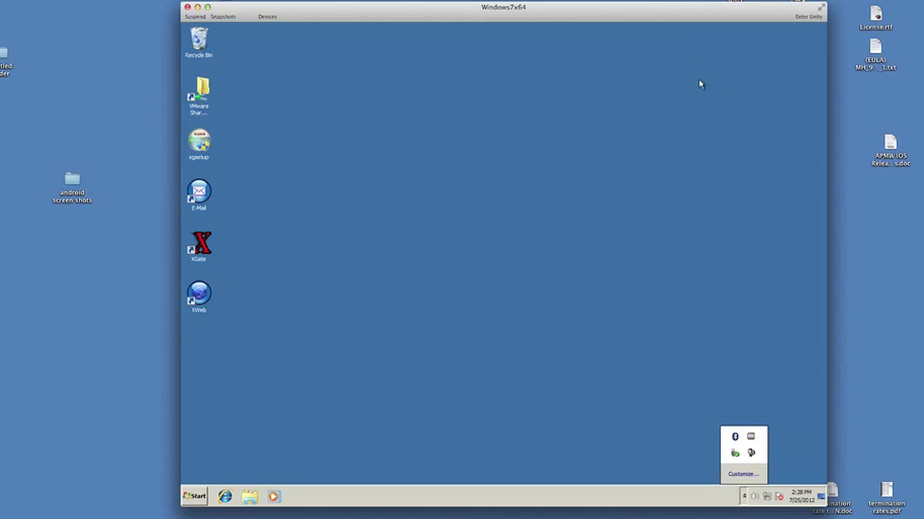
double_click(201, 246)
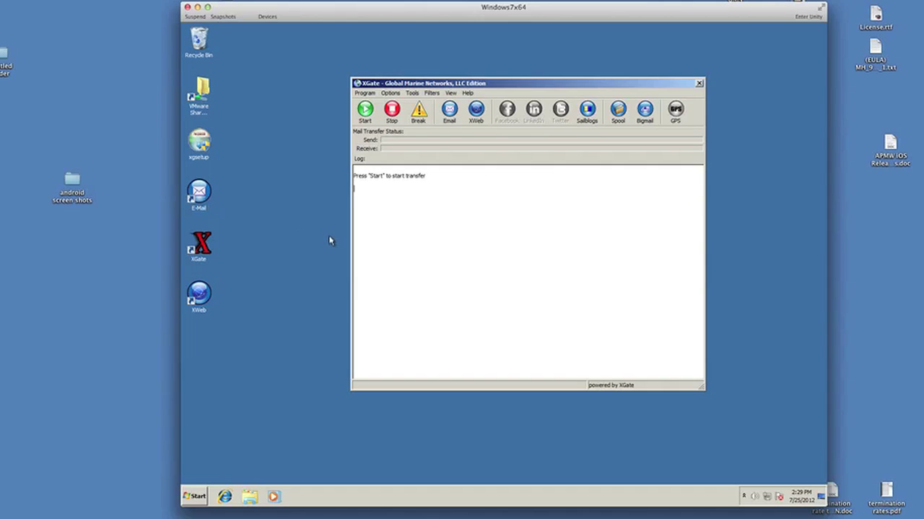
left_click(699, 84)
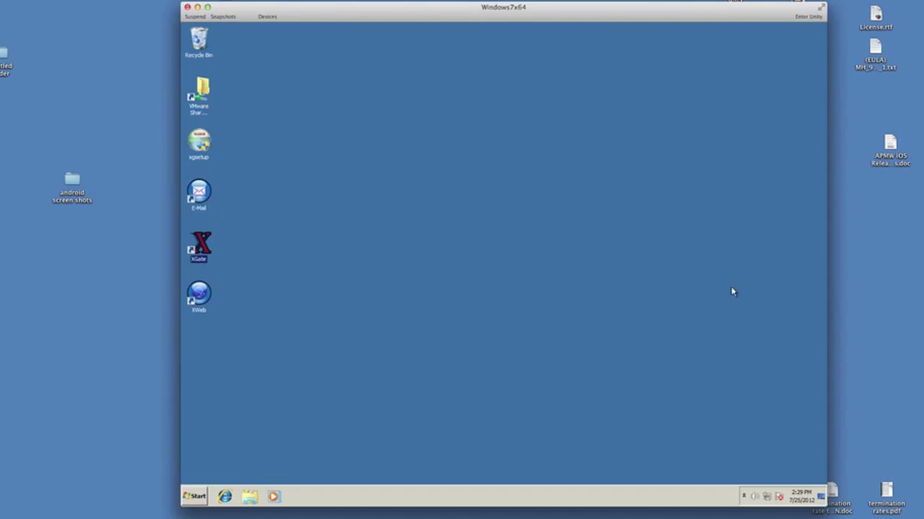
left_click(743, 497)
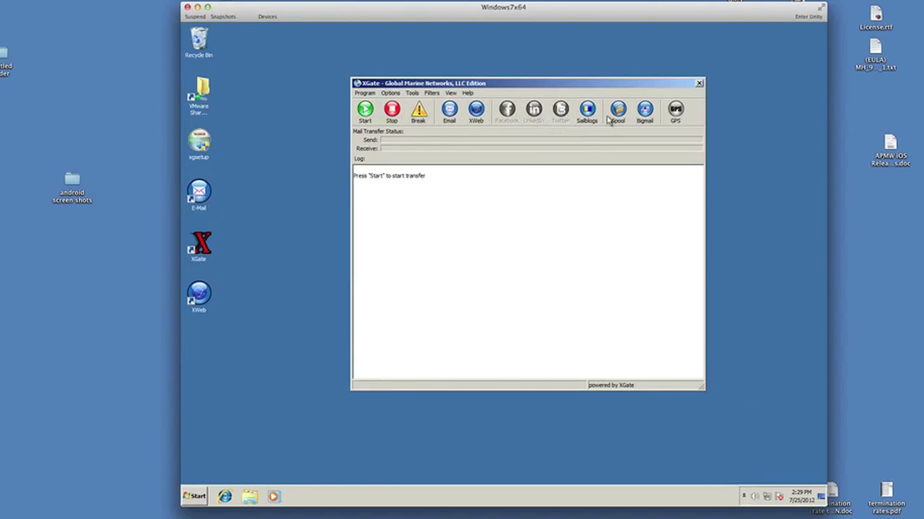
left_click(614, 117)
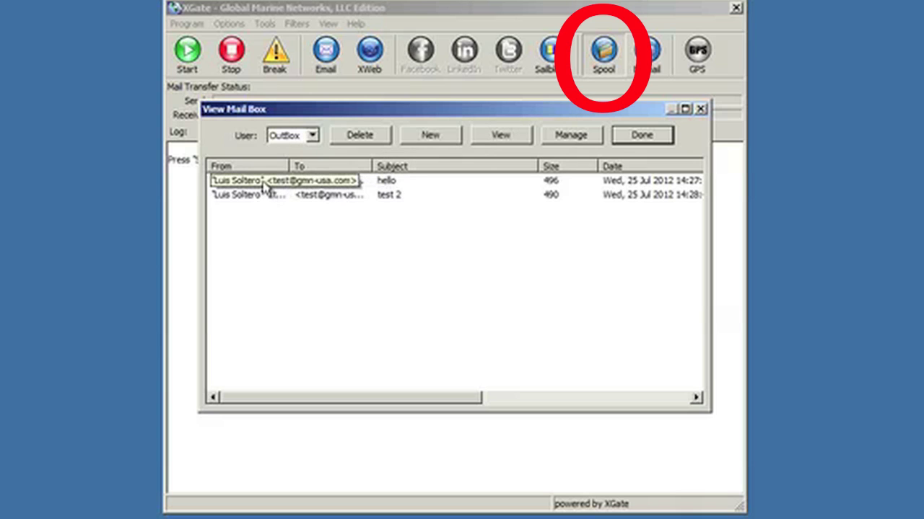
left_click(265, 181)
double_click(266, 182)
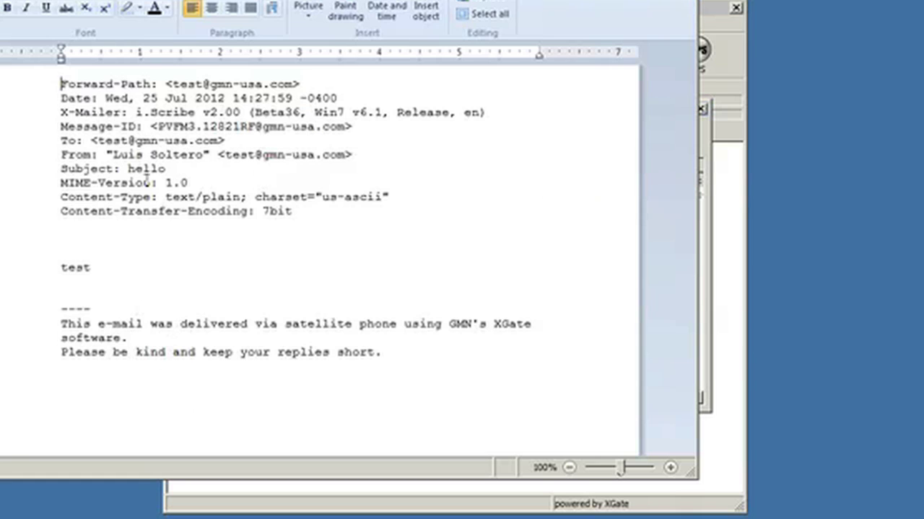
left_click(687, 0)
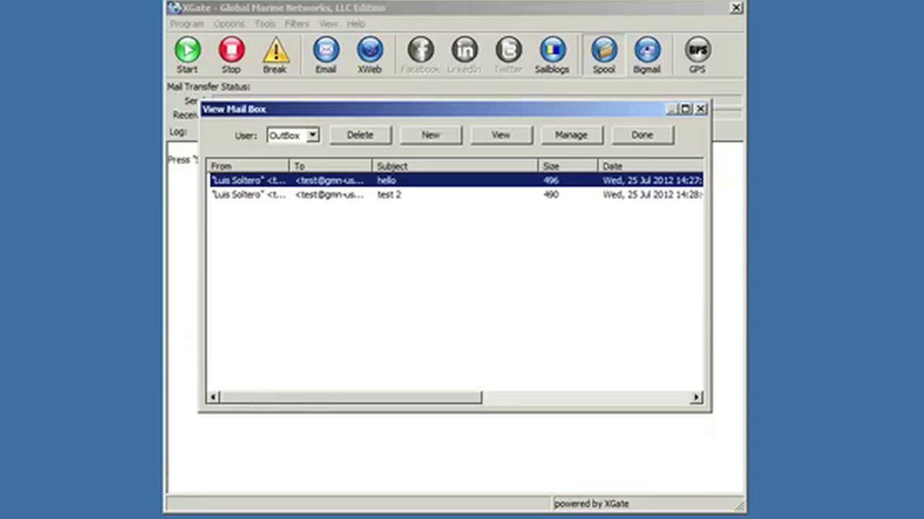
left_click(642, 136)
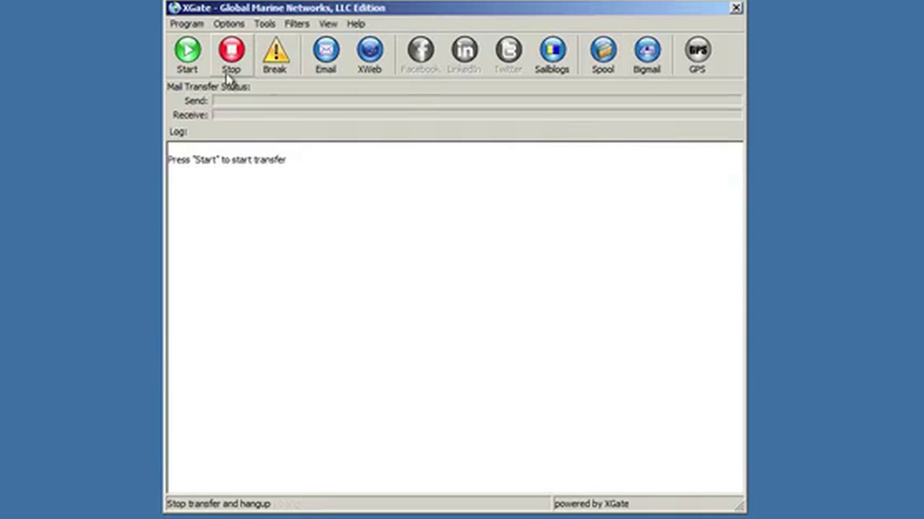
Run the satellite transfer sending both test emails, then open the received 'test' message in iScribe
left_click(198, 62)
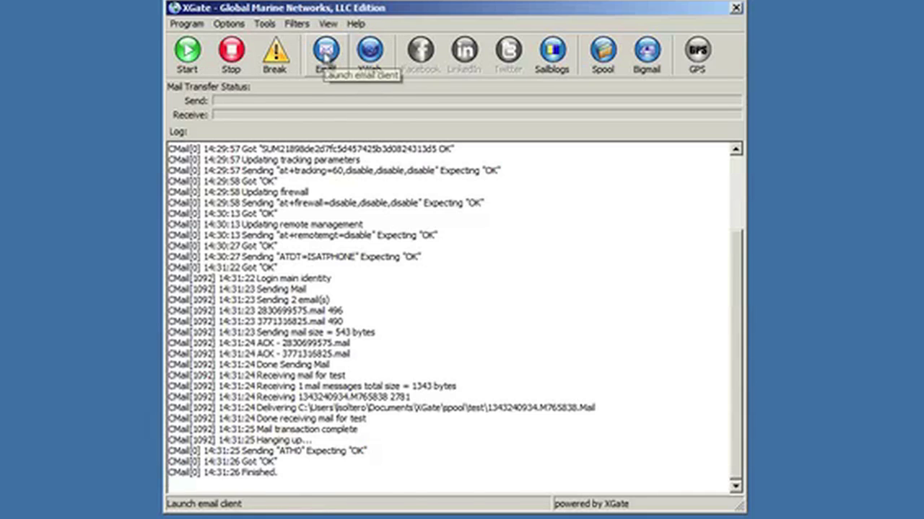
left_click(326, 55)
double_click(549, 85)
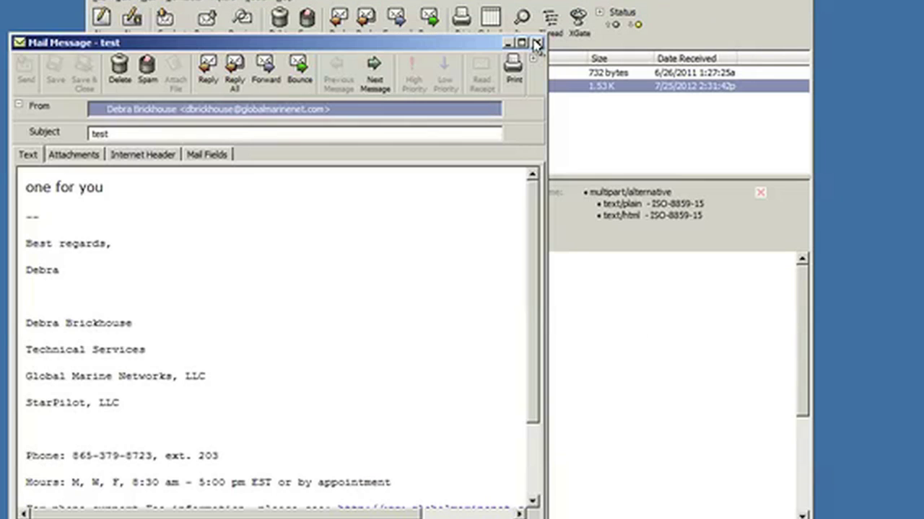